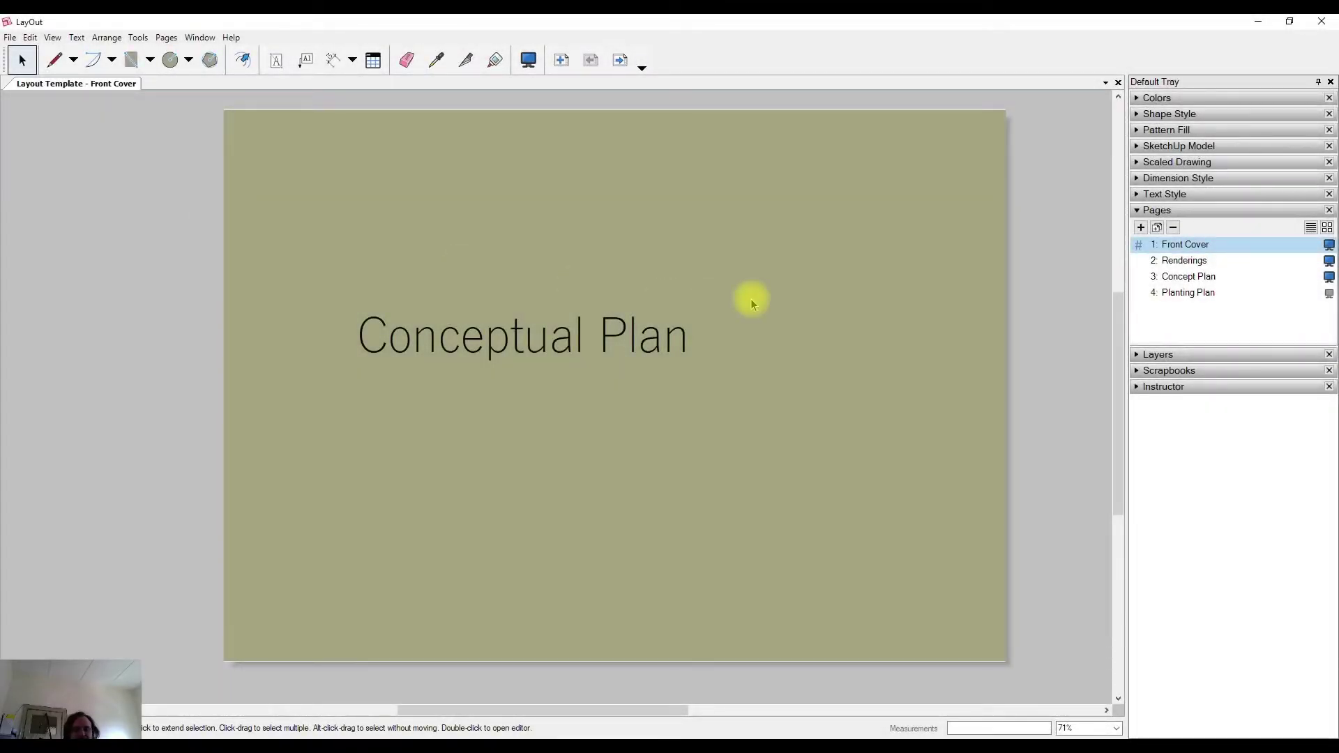
Add a new blank page after Front Cover in the Pages panel.
left_click(1139, 212)
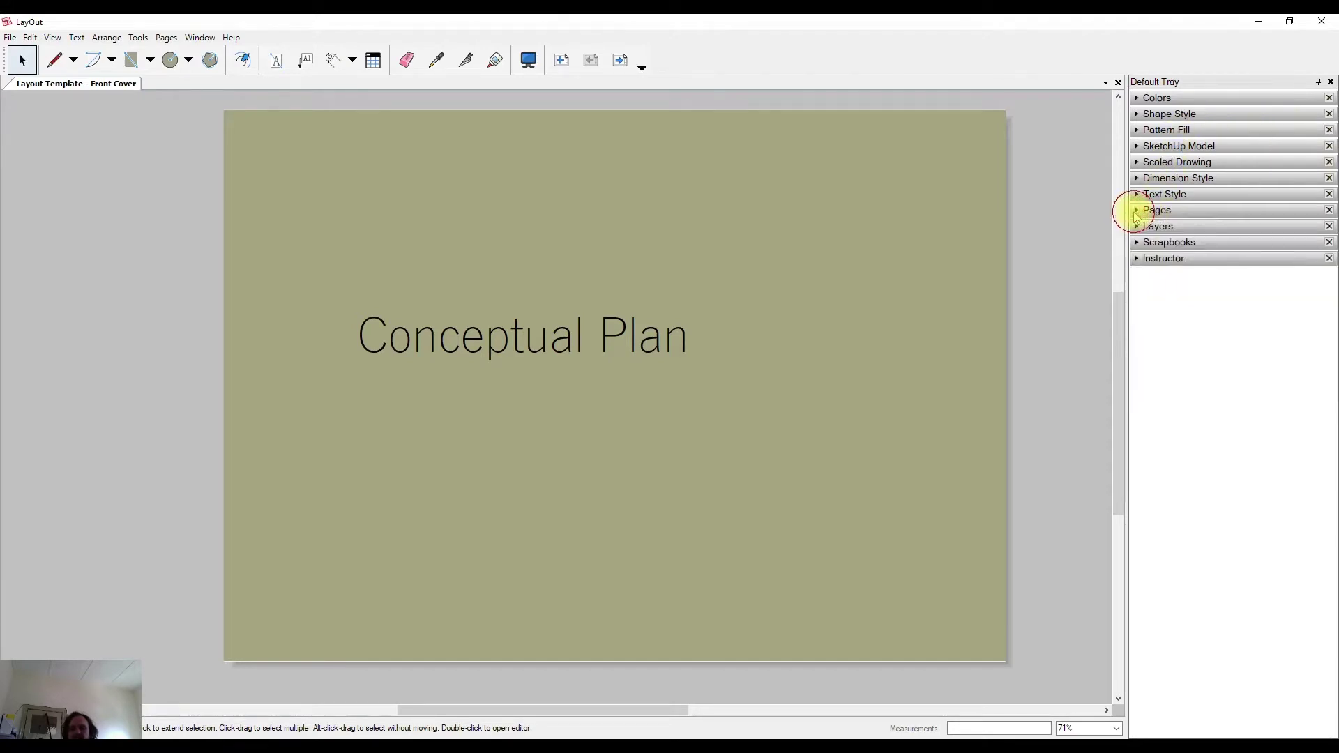
left_click(1139, 211)
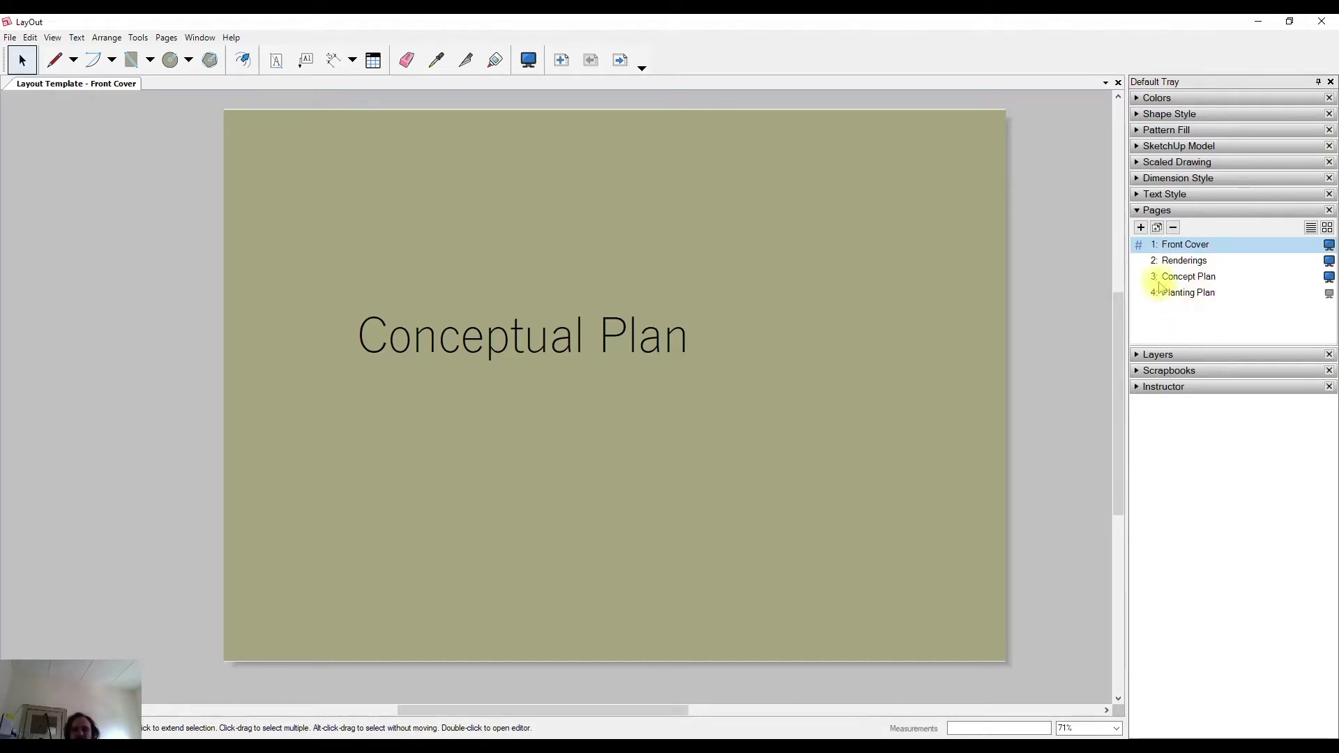
left_click(1142, 228)
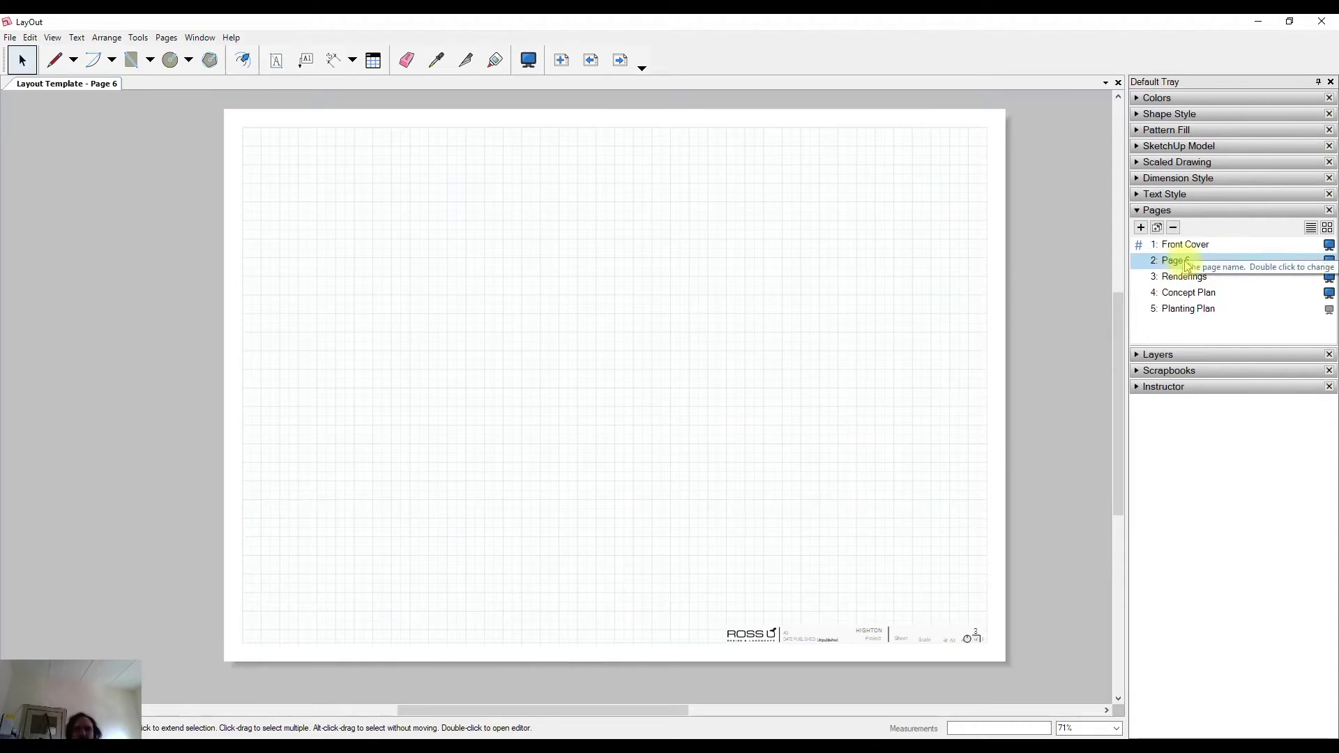
Rename the new Page 6 to 'Constuction Details'.
double_click(1185, 260)
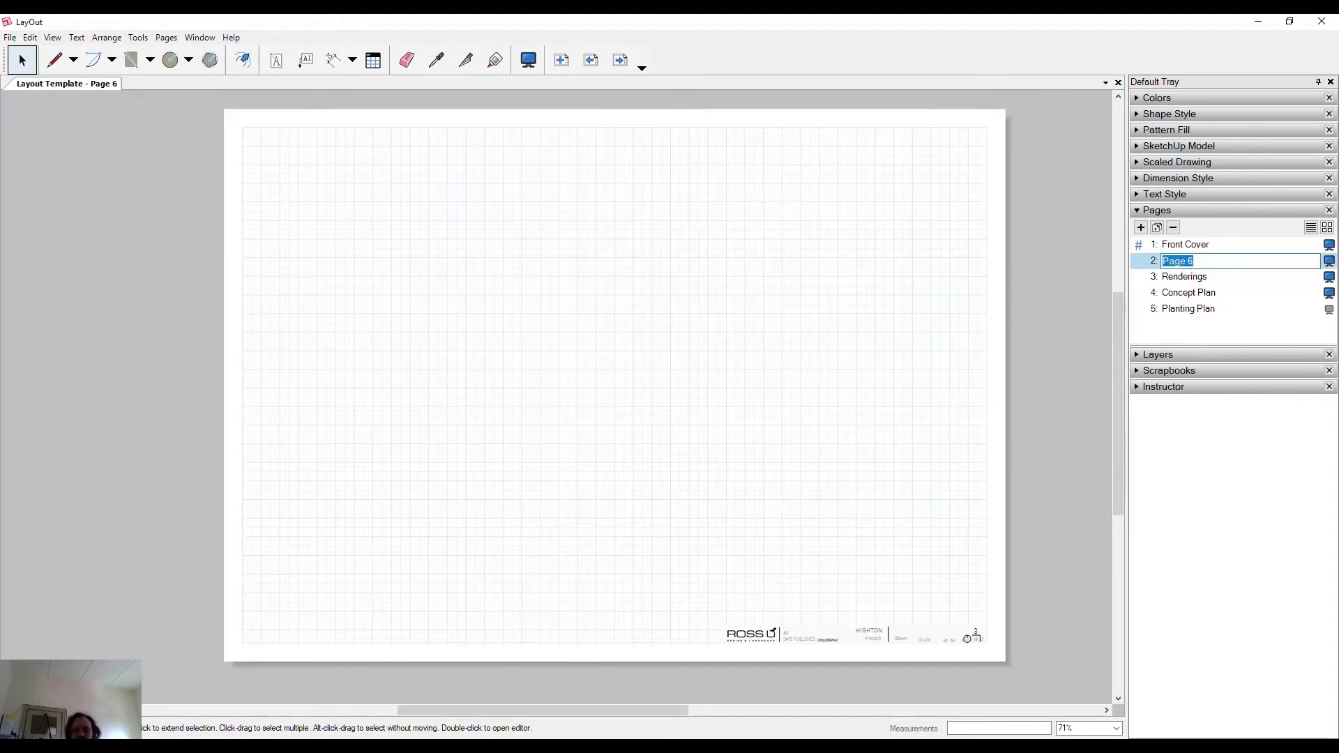
type("Const")
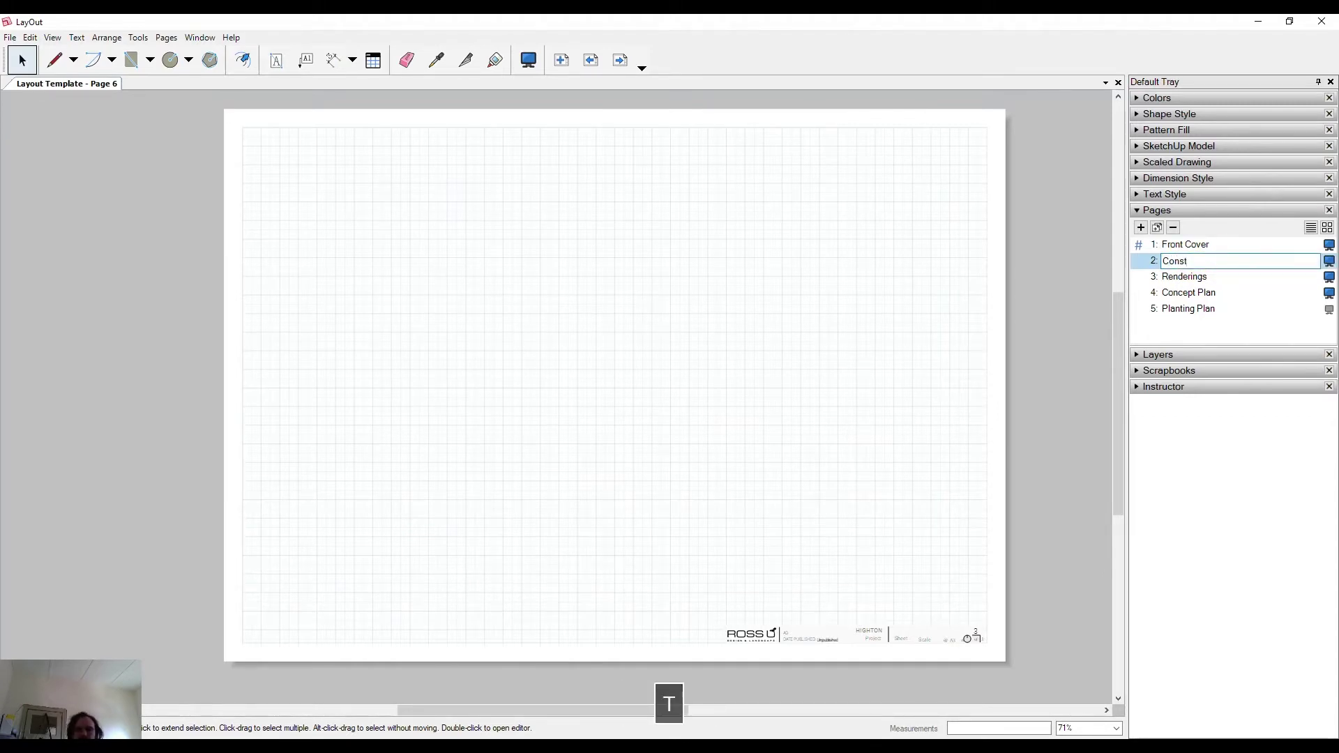
type("uction Deta")
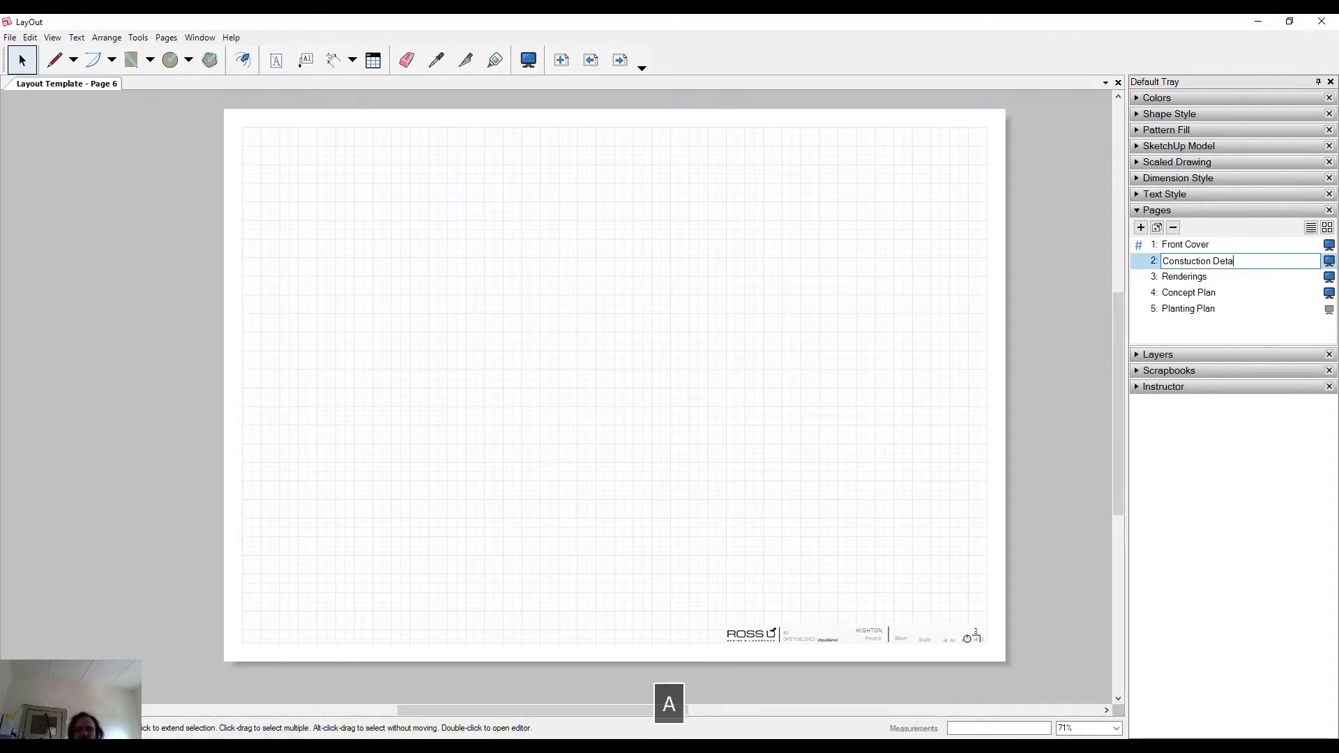
type("ils")
key("Return")
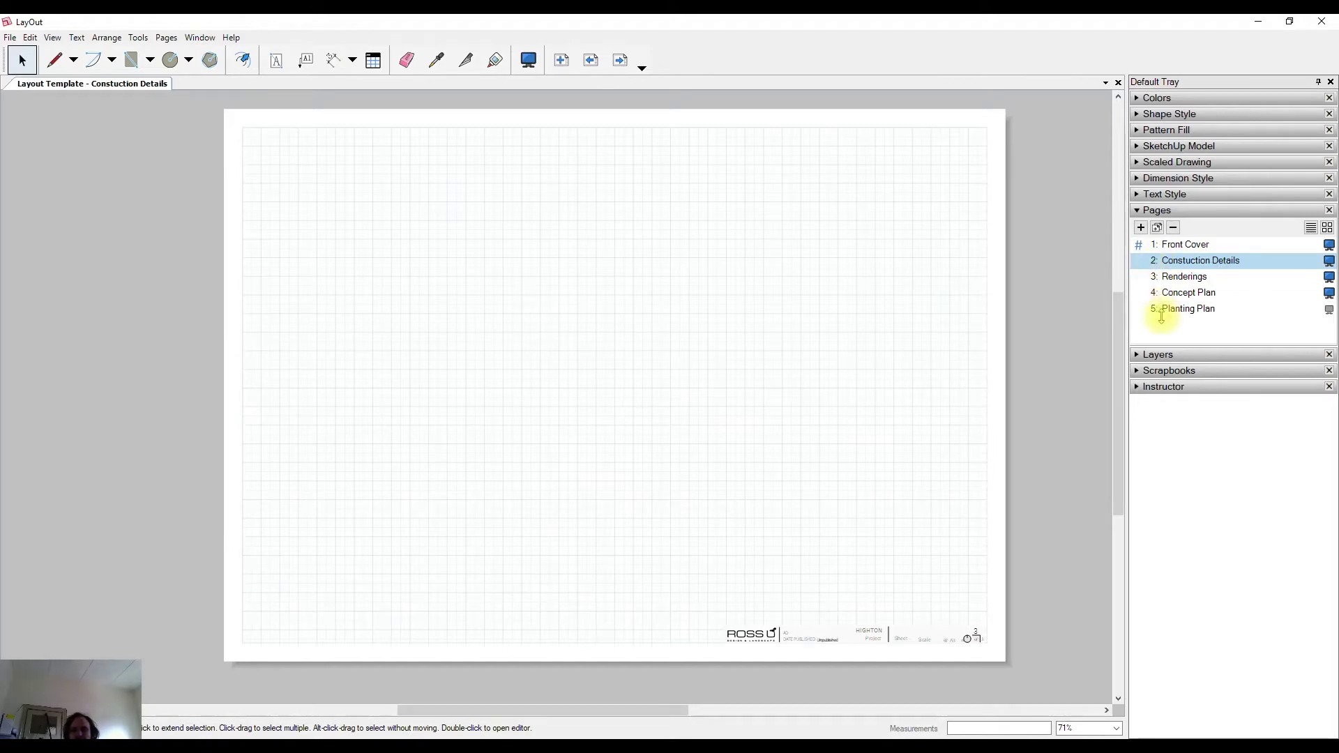
Move Constuction Details to the end after Planting Plan, then duplicate it and delete the duplicate Page 7.
left_click_drag(1161, 315, 1165, 318)
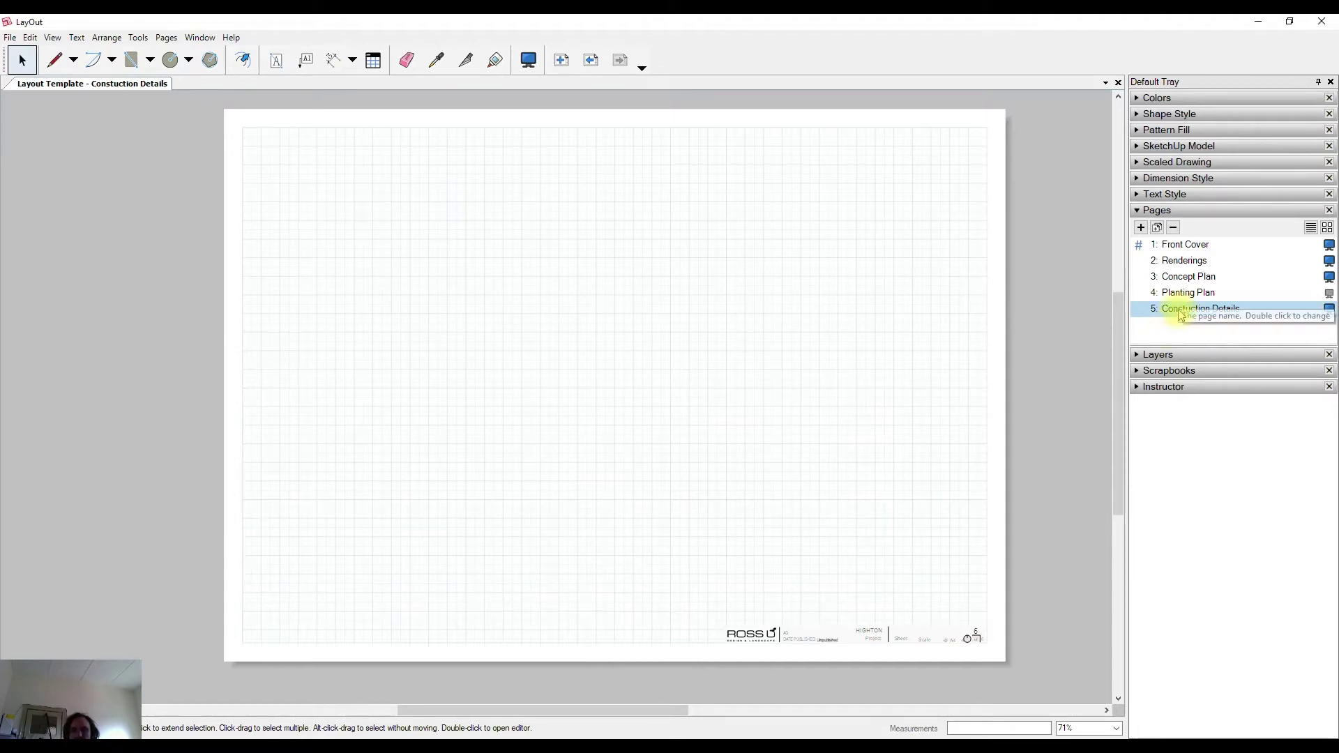
right_click(1179, 313)
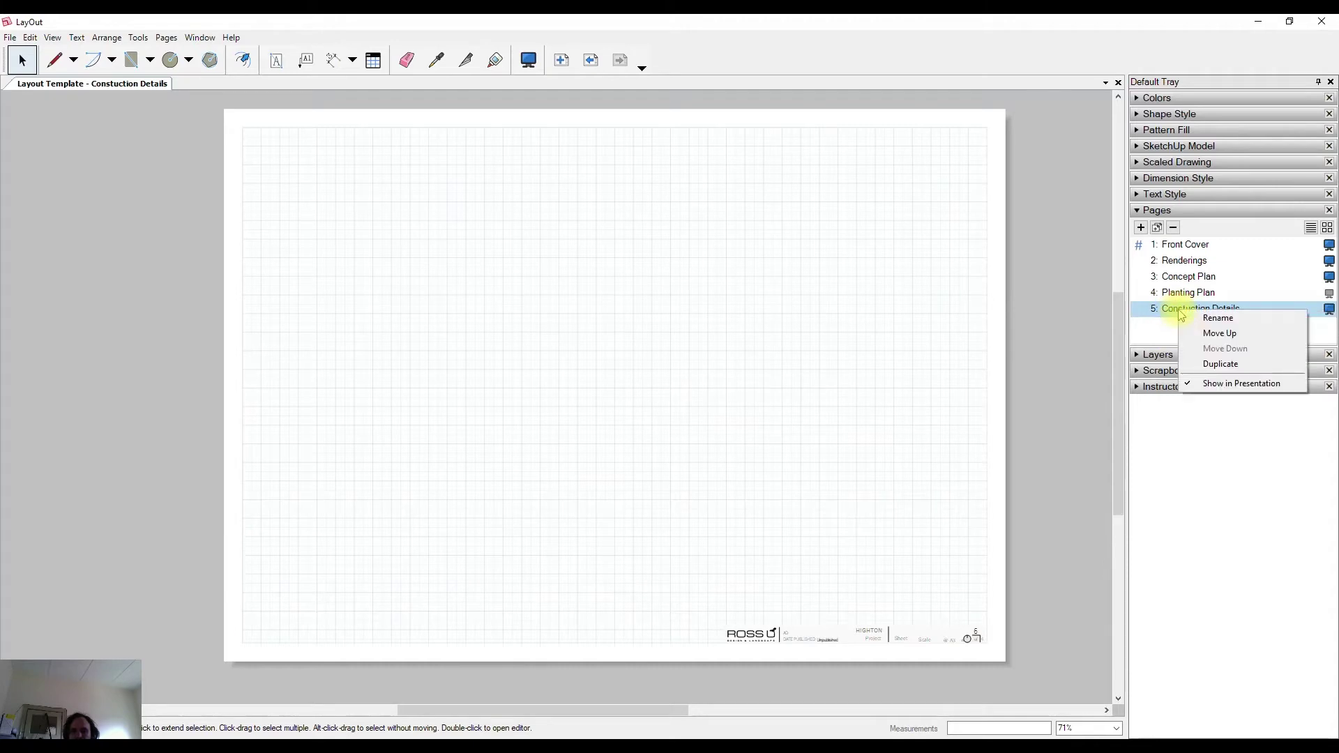
left_click(1218, 370)
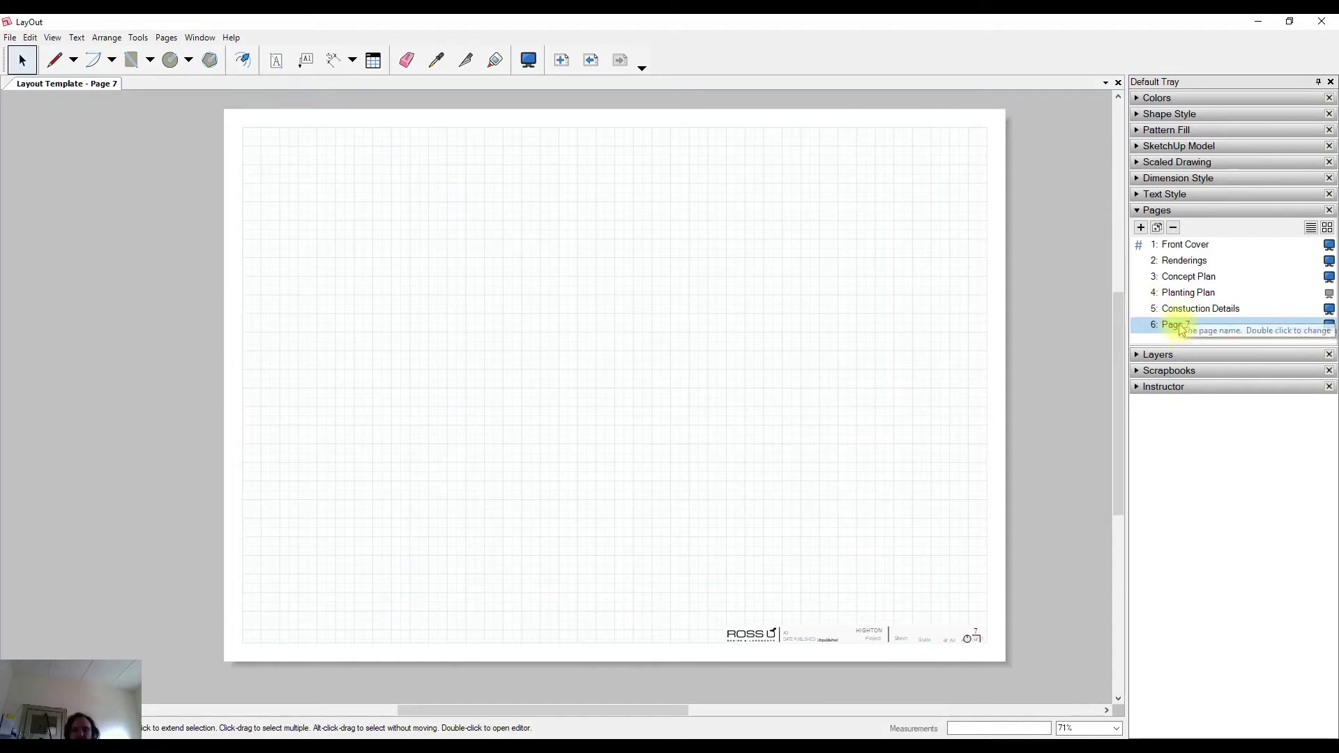
left_click(1174, 229)
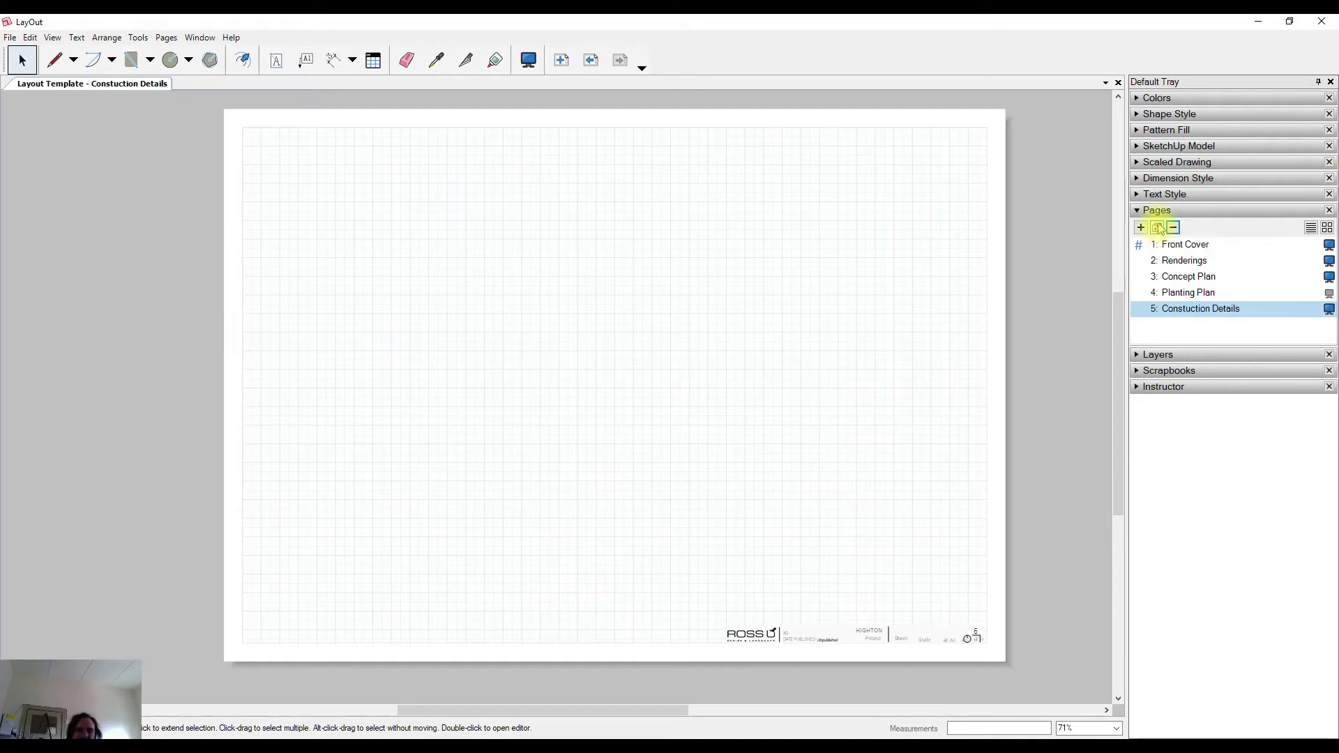
Exclude Renderings from the presentation while keeping Constuction Details included.
right_click(1176, 313)
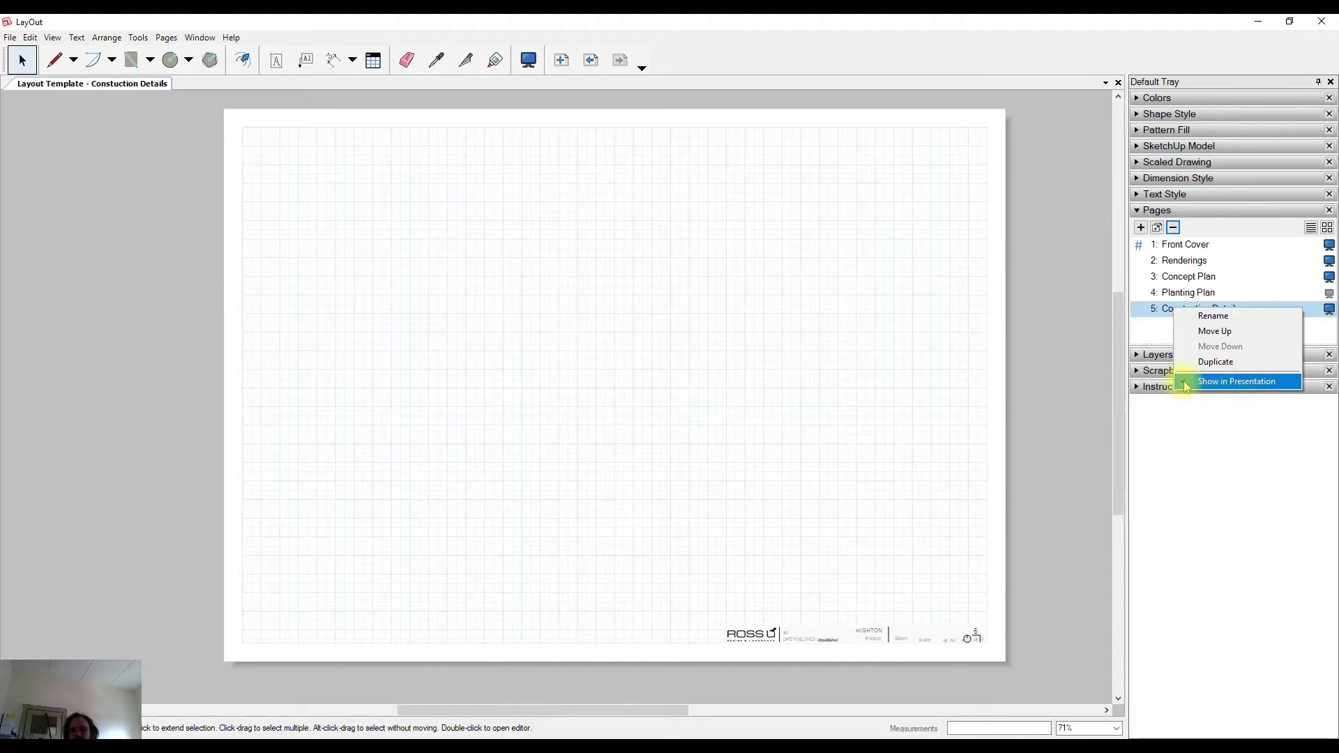
left_click(1265, 279)
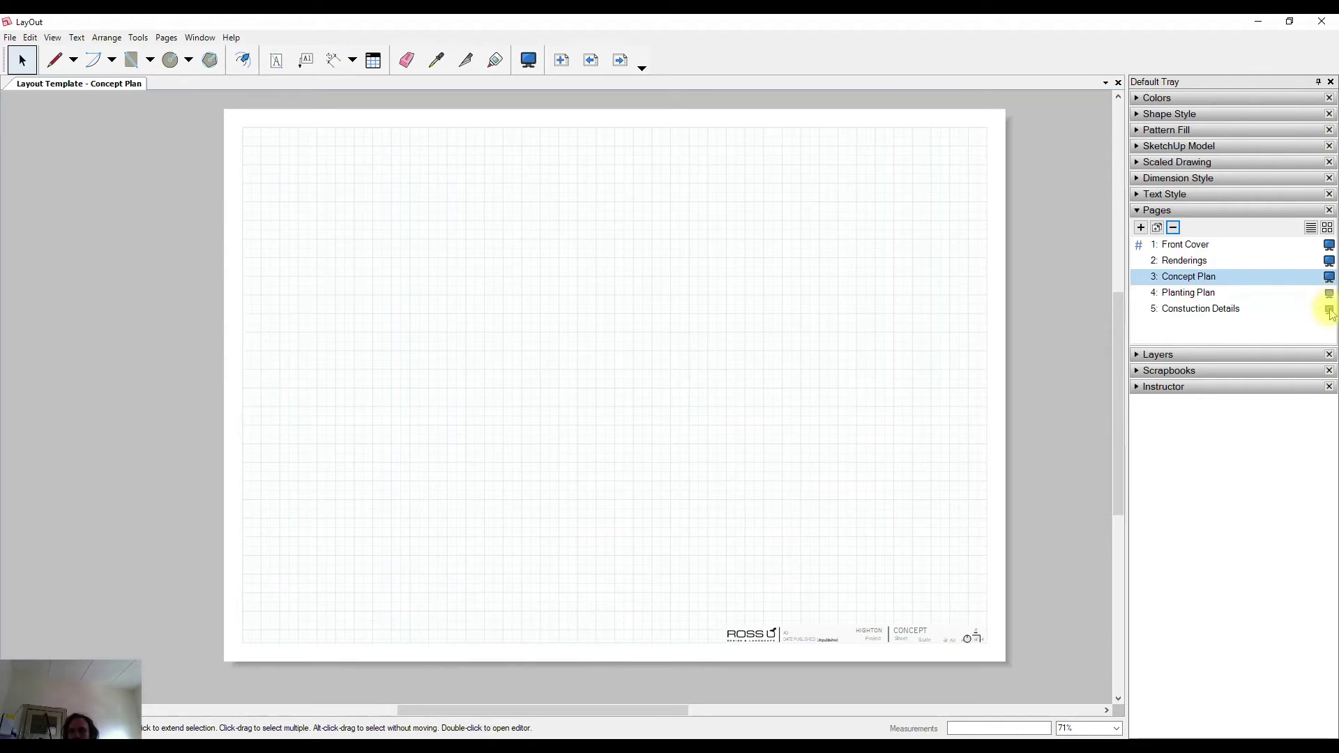
left_click(1329, 311)
left_click(1329, 311)
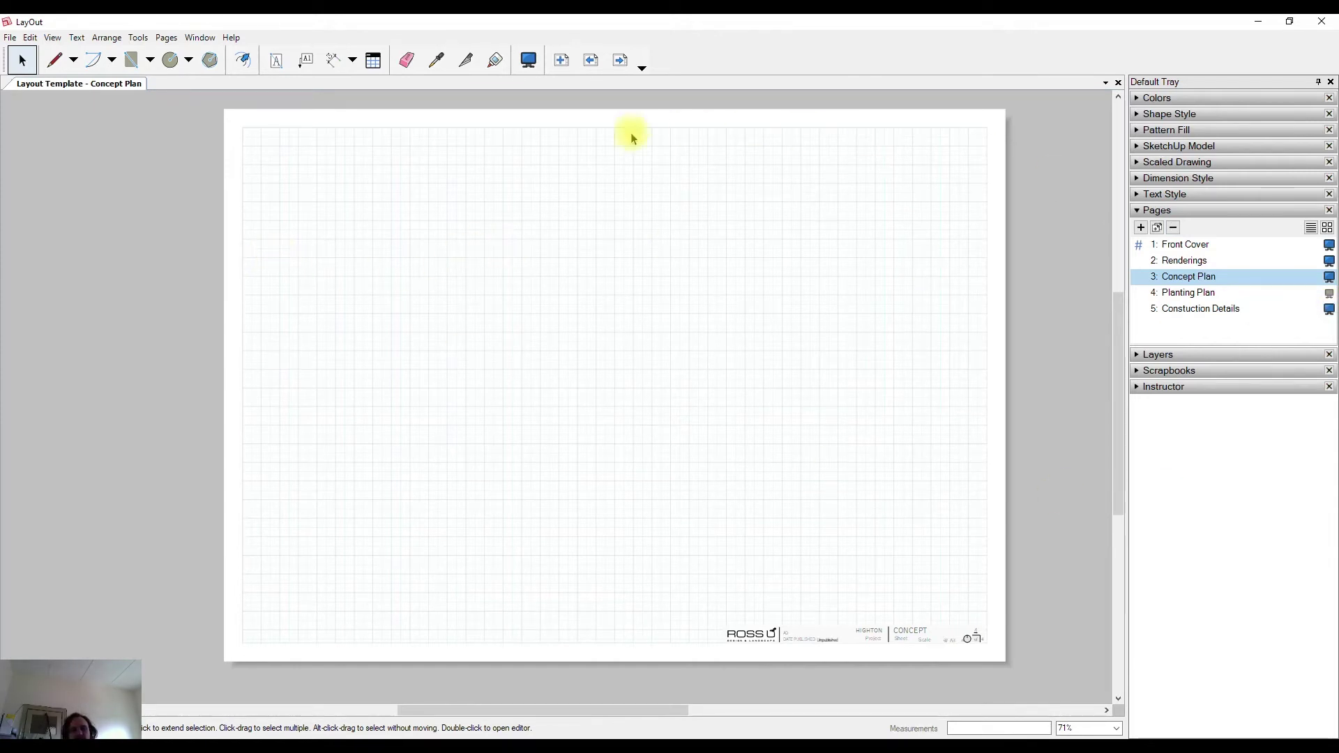
Return to the Front Cover page with the Select tool active.
left_click(53, 60)
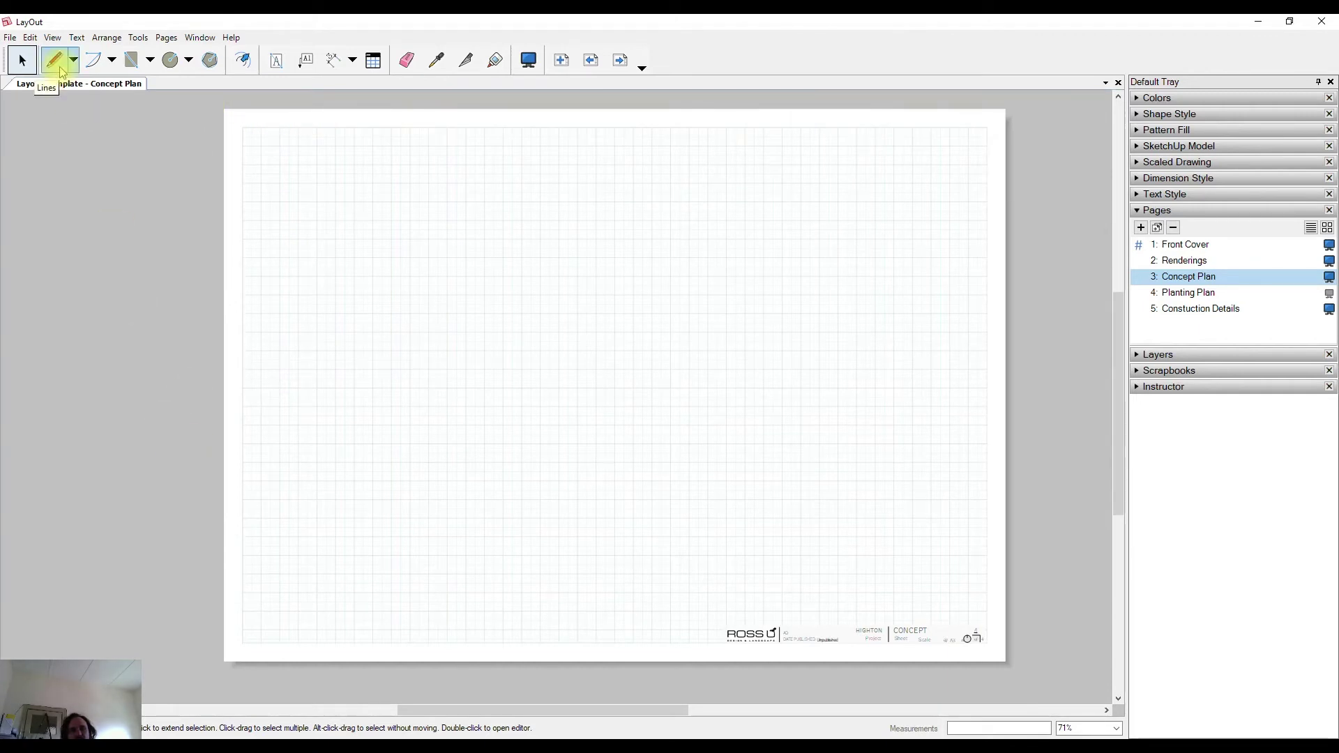
key("space")
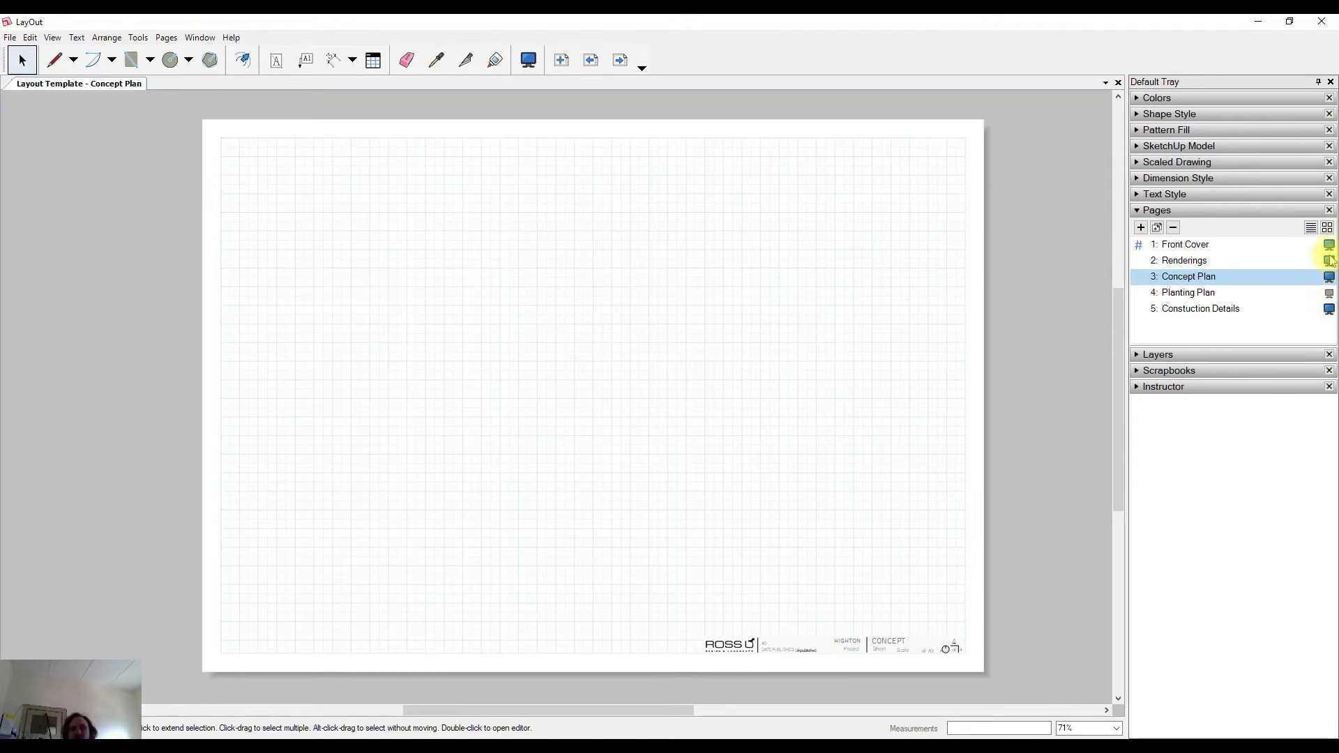
left_click(1183, 244)
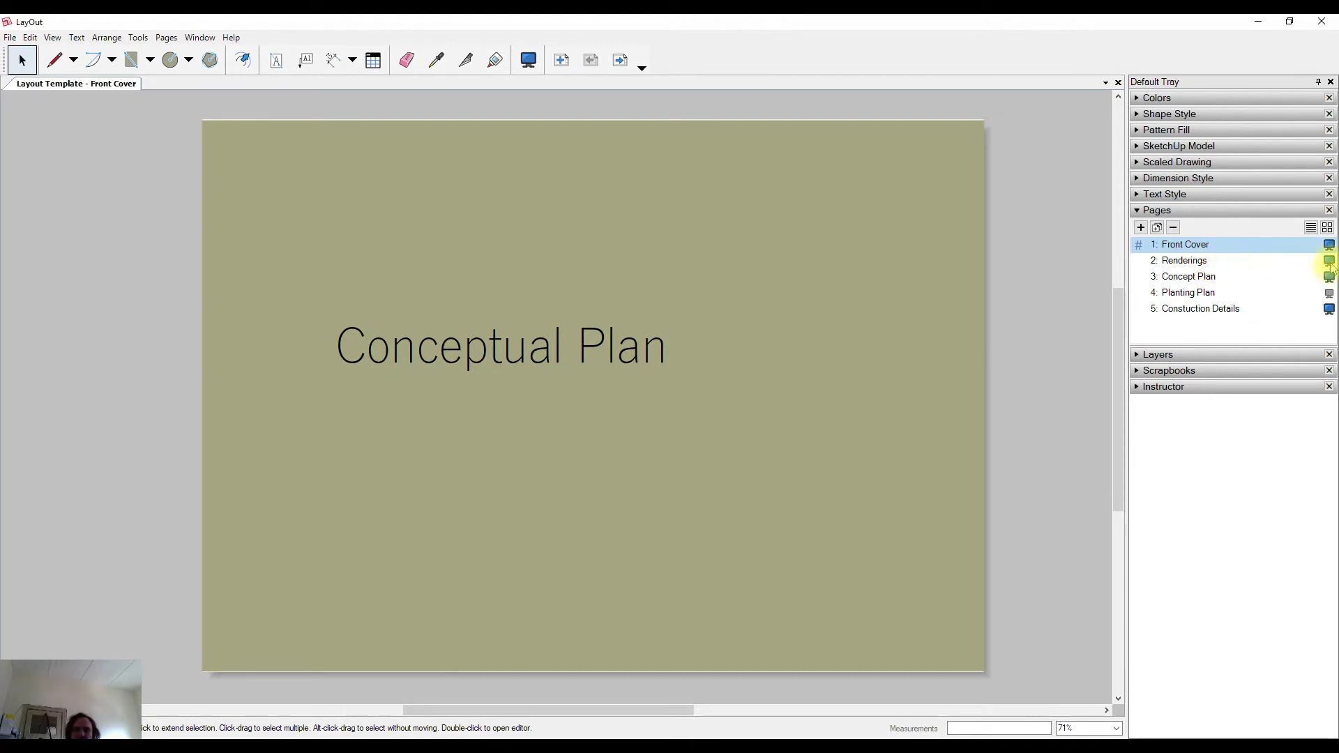
Start the presentation from the View menu and step to the Concept Plan slide.
left_click(52, 37)
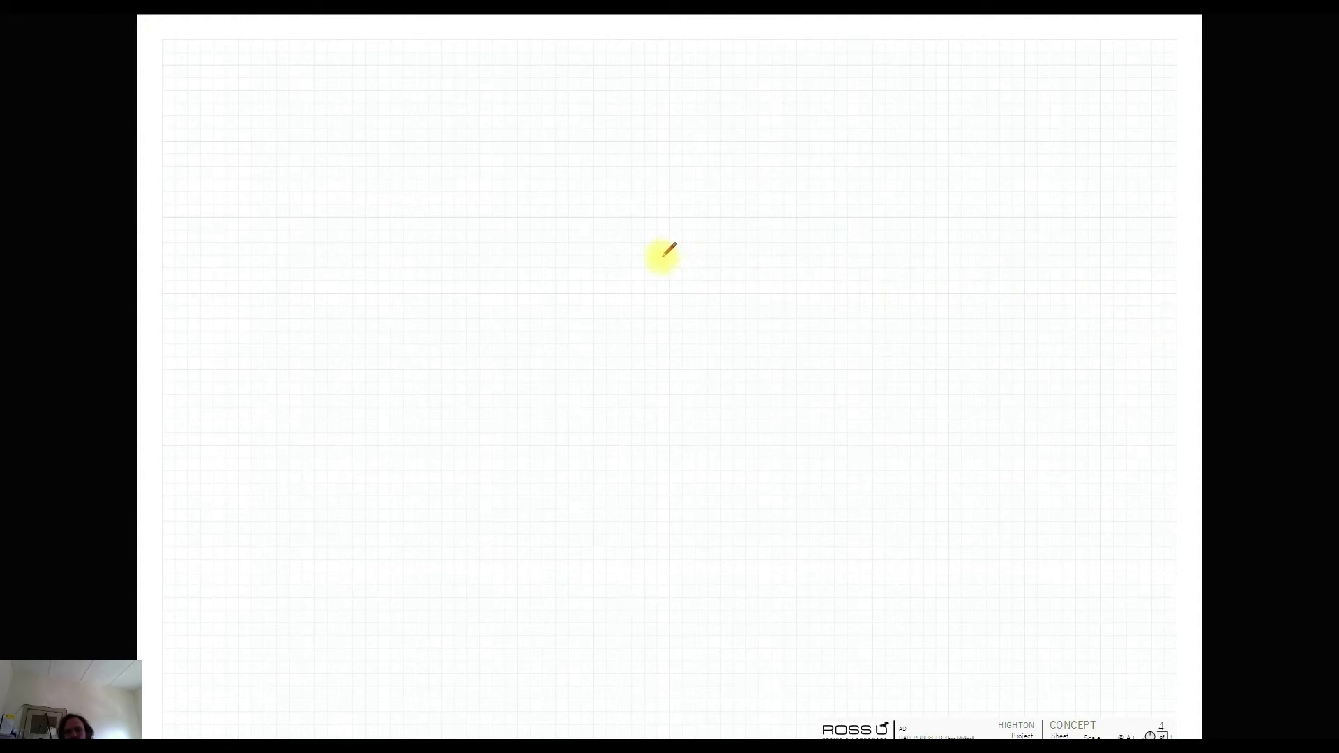
key("Left")
key("Right")
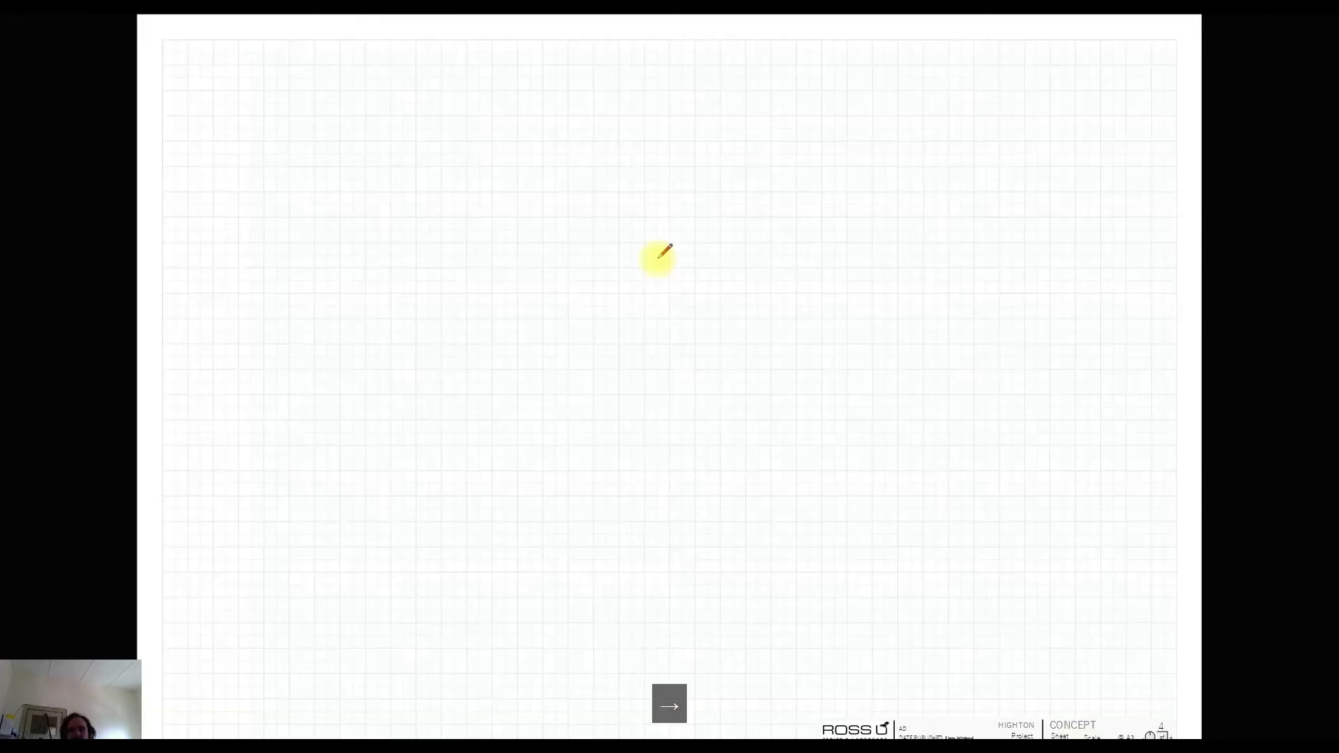
Draw a red circle and arrow on Concept Plan, then end the presentation keeping the annotations.
mouse_move(664, 220)
left_mouse_down()
mouse_move(472, 305)
mouse_move(531, 444)
mouse_move(705, 440)
mouse_move(734, 325)
mouse_move(731, 260)
mouse_move(664, 225)
left_mouse_up()
mouse_move(548, 398)
left_mouse_down()
mouse_move(641, 338)
mouse_move(627, 374)
left_mouse_up()
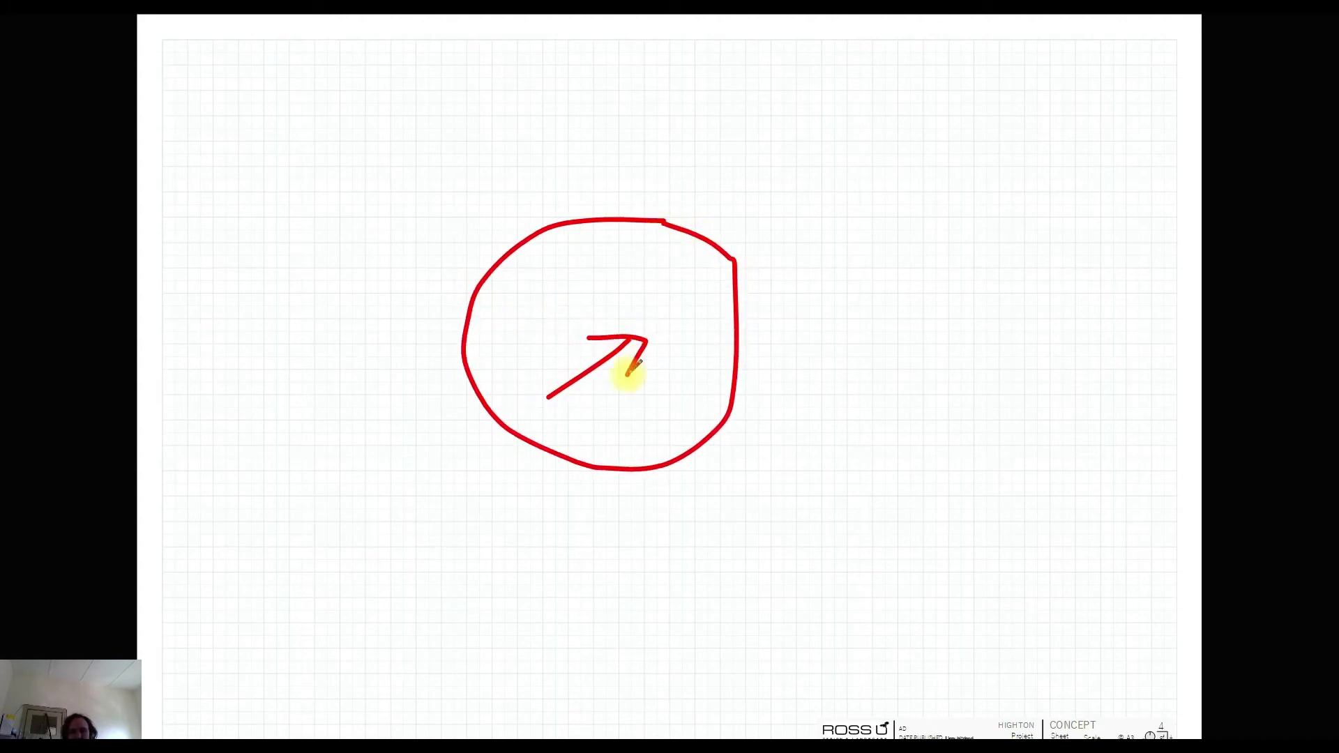
key("Right")
key("Left")
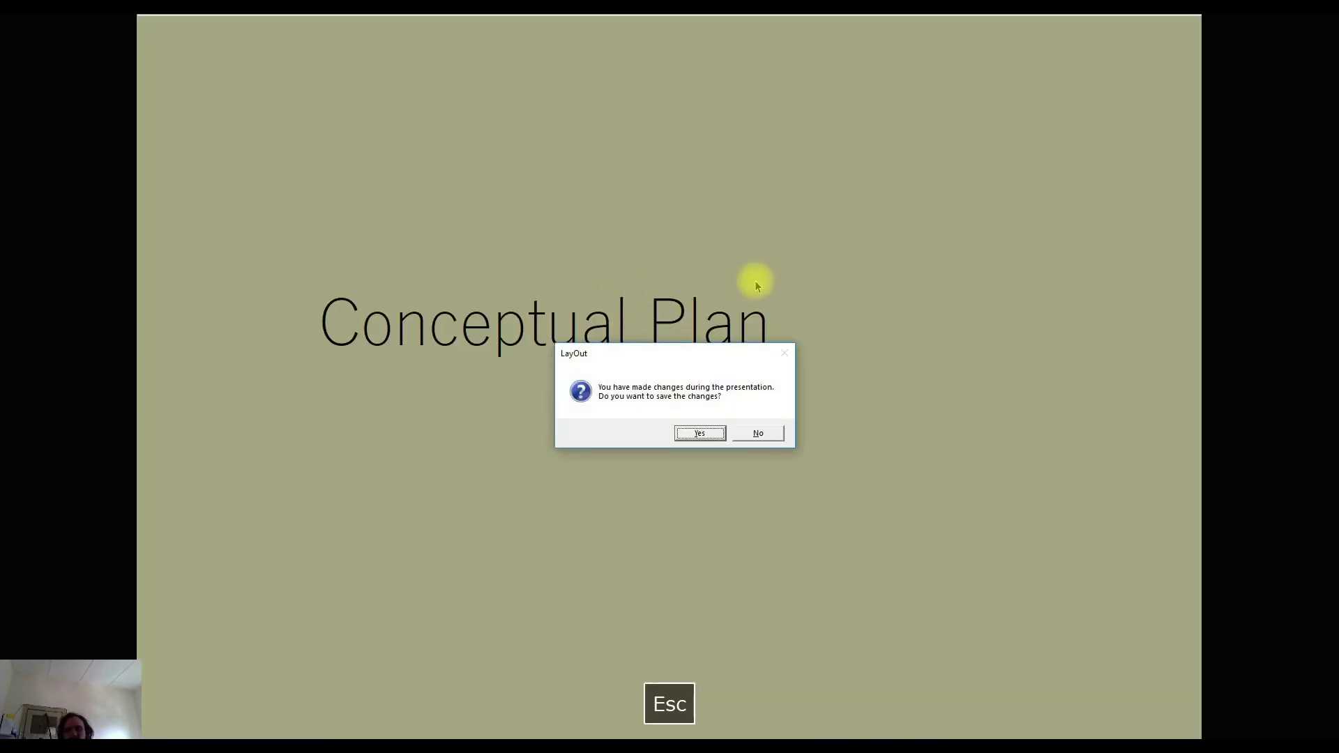
left_click(705, 435)
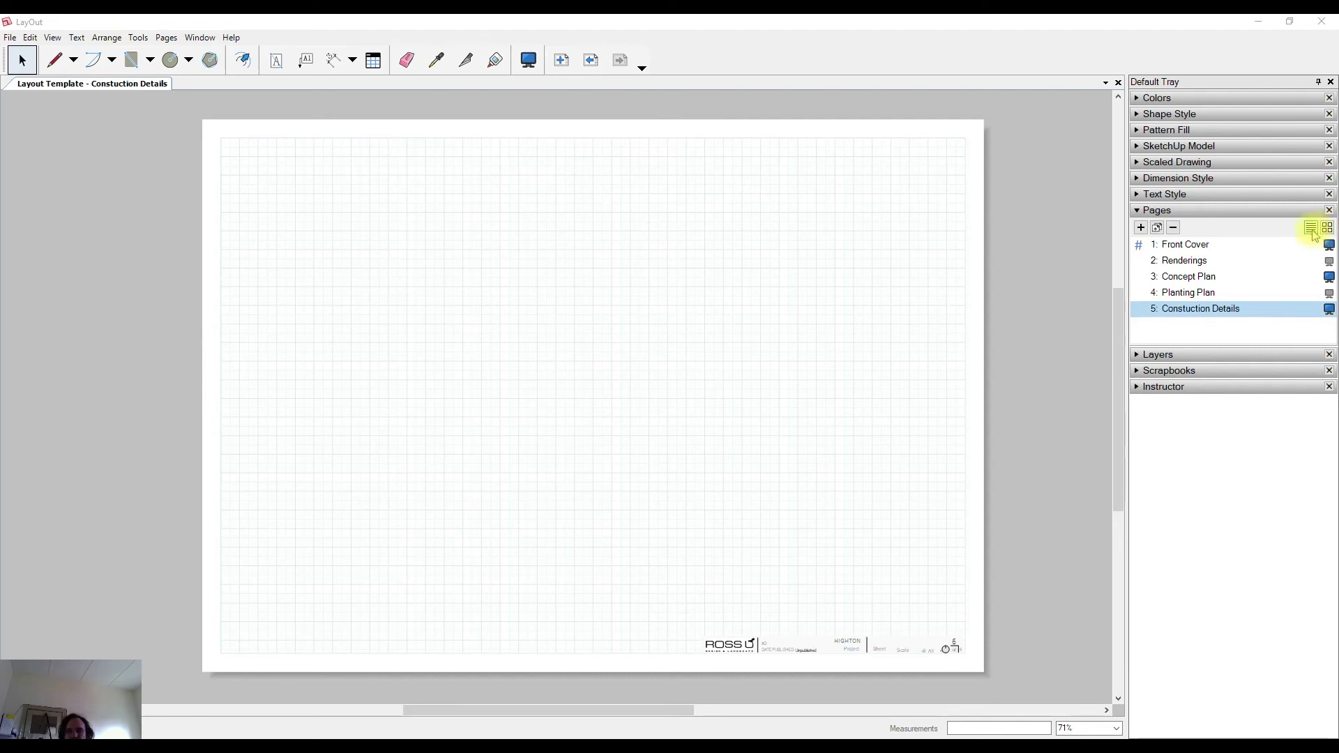
Show enlarged page thumbnails and browse Renderings and Concept Plan, ending on Front Cover.
left_click(1326, 228)
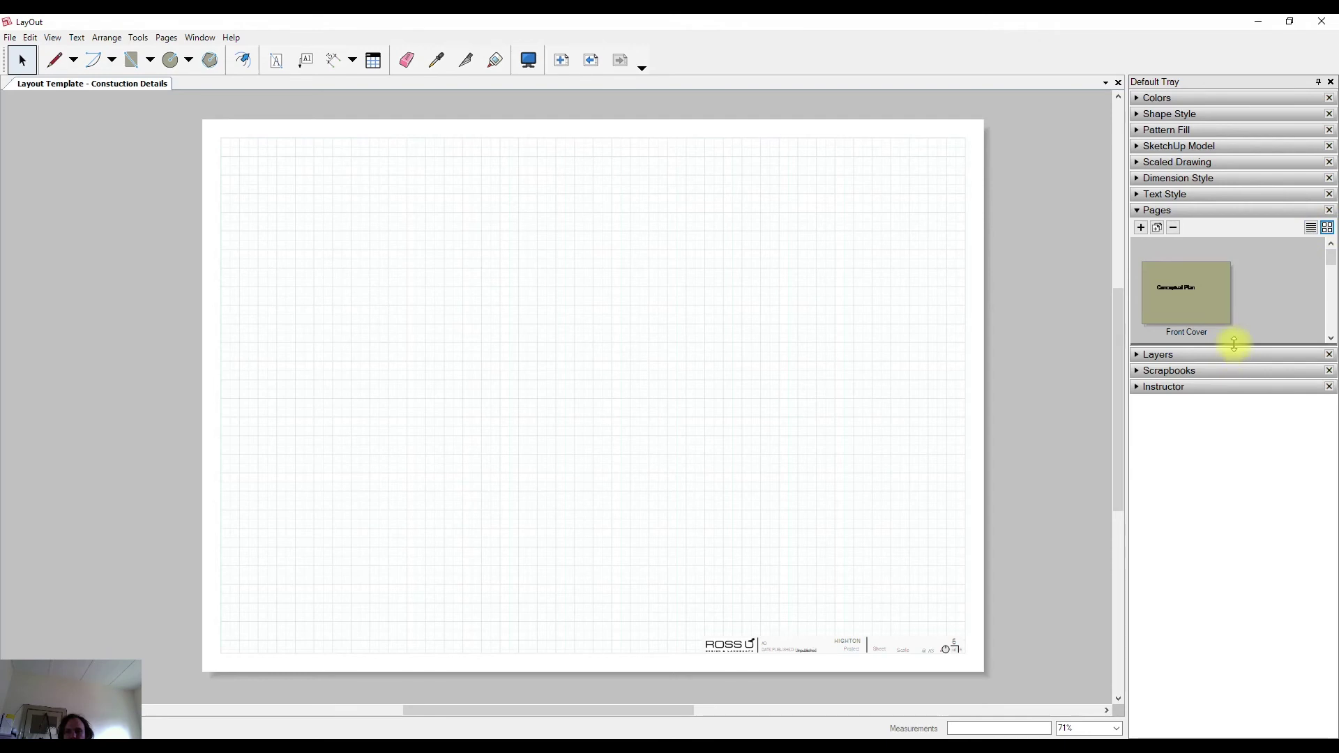
left_click_drag(1235, 344, 1235, 567)
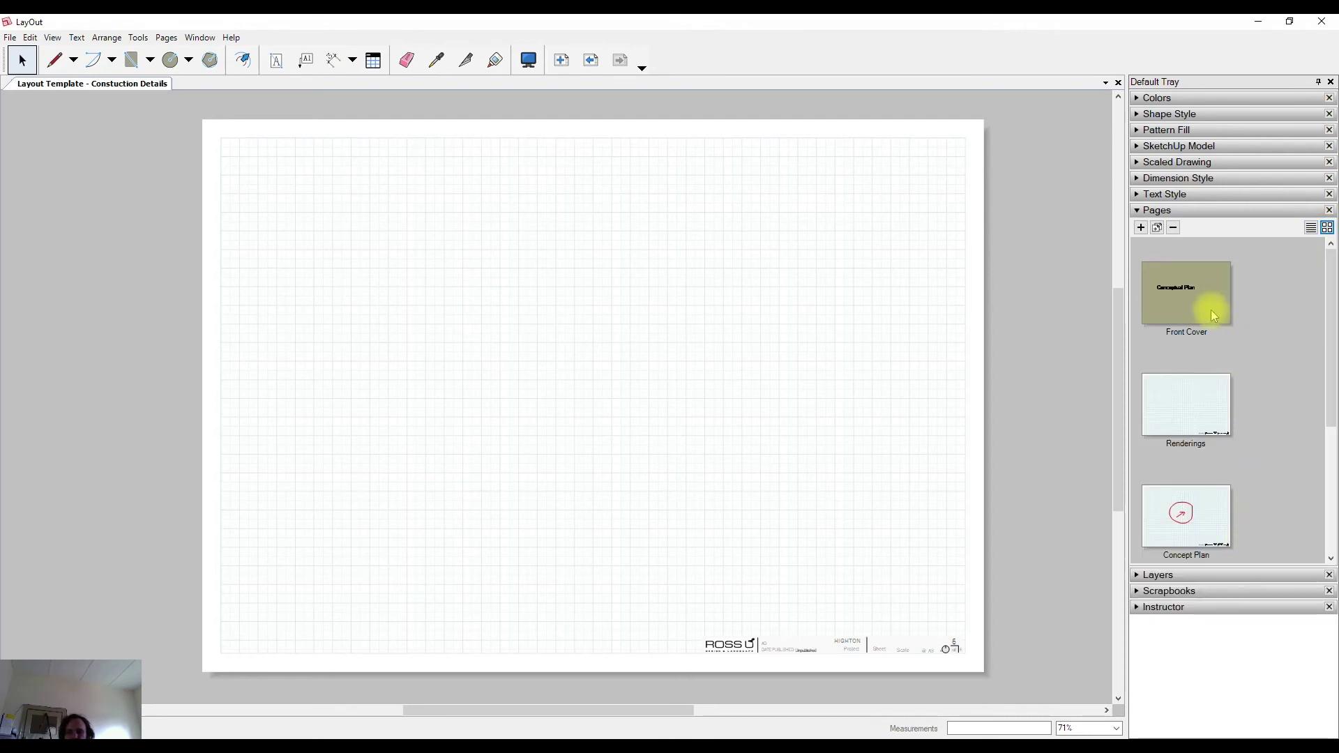
left_click(1214, 316)
left_click(1206, 391)
left_click(1198, 508)
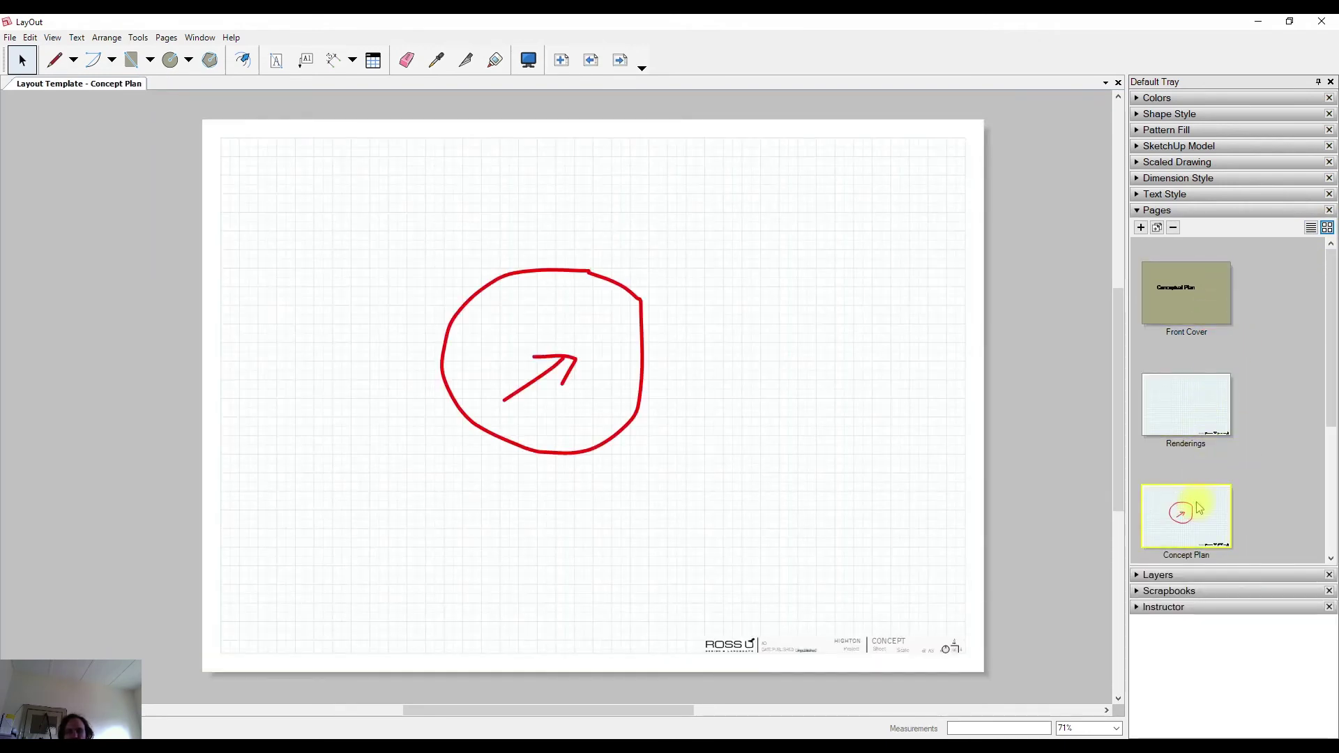
left_click(1190, 414)
left_click(1182, 308)
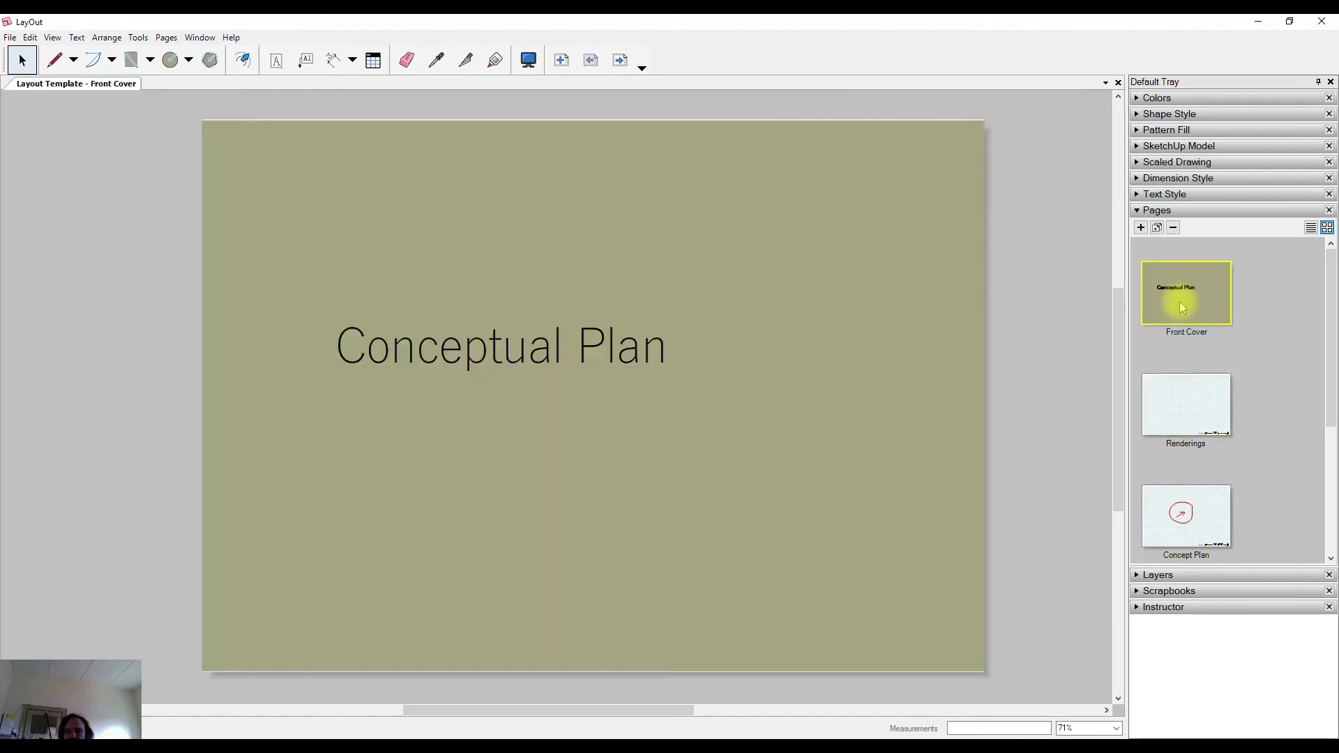
Switch the Pages panel to a numbered list and back to thumbnails.
left_click(1311, 228)
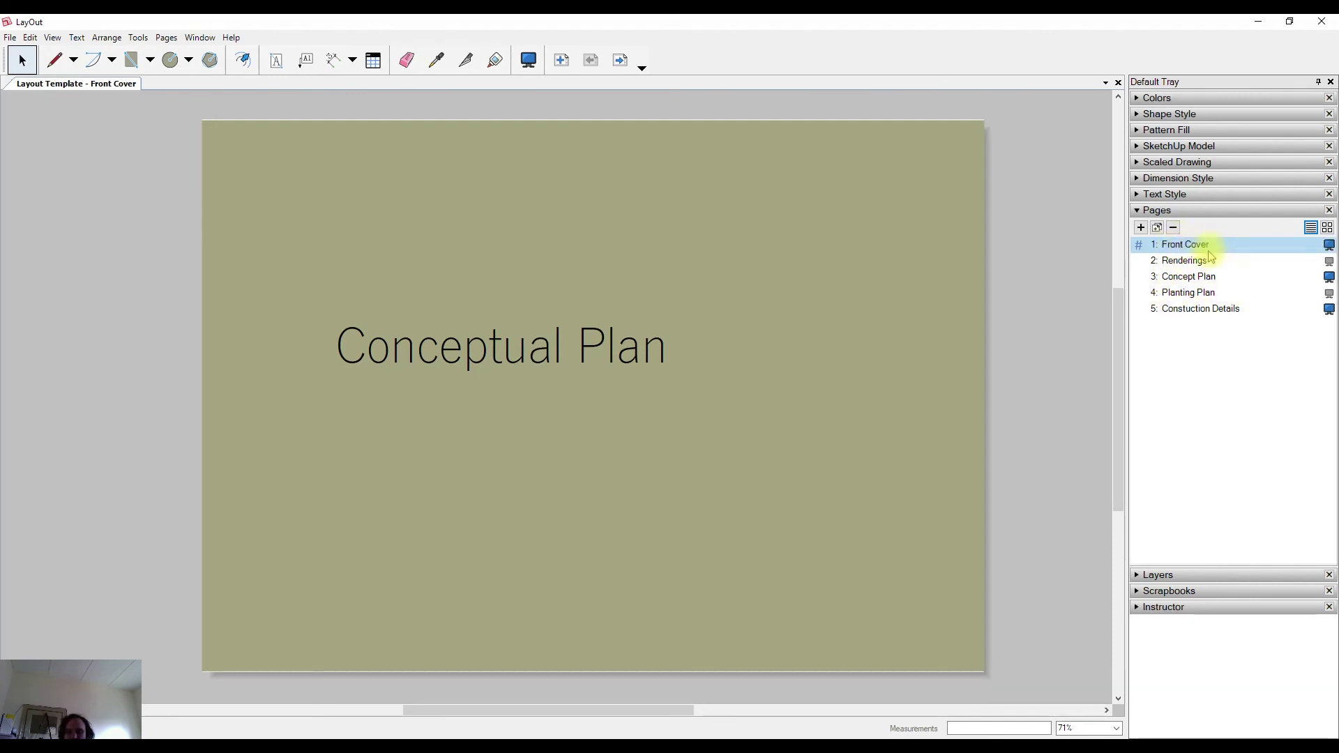
left_click(1327, 229)
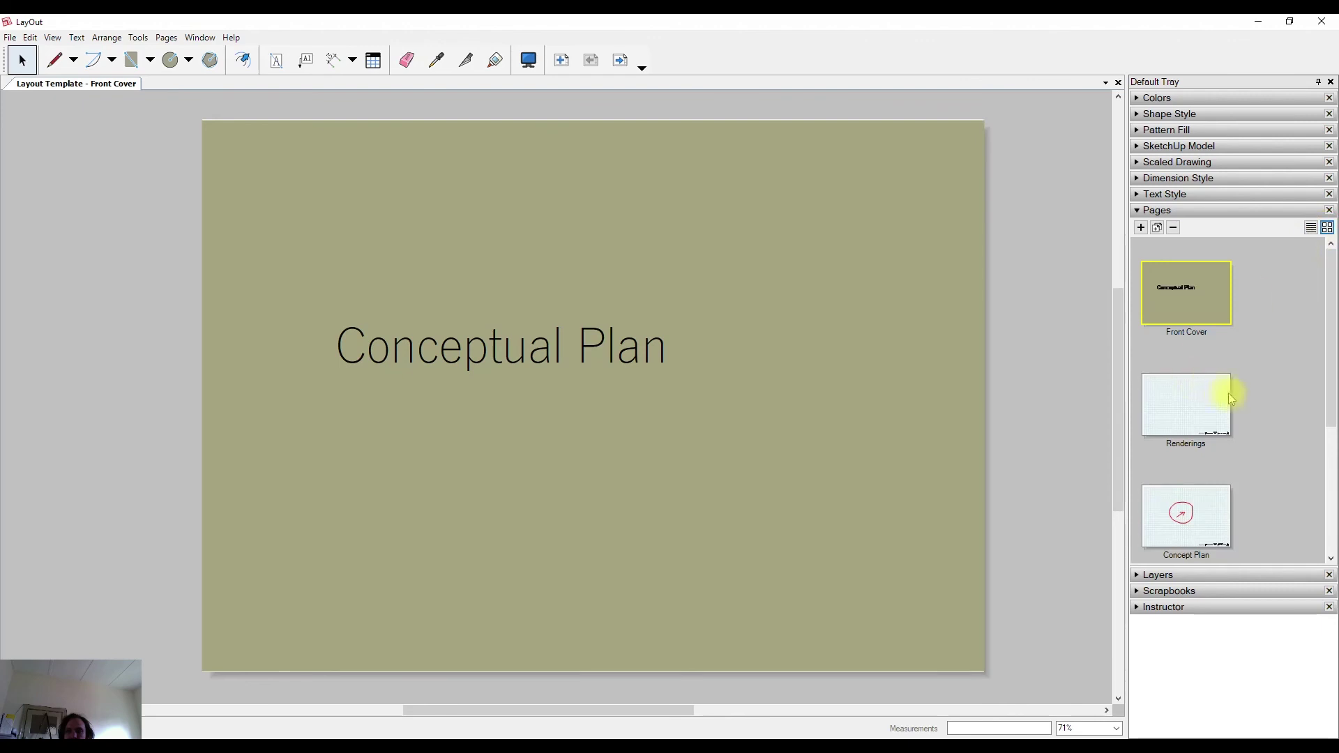
scroll(1274, 358, "down", 3)
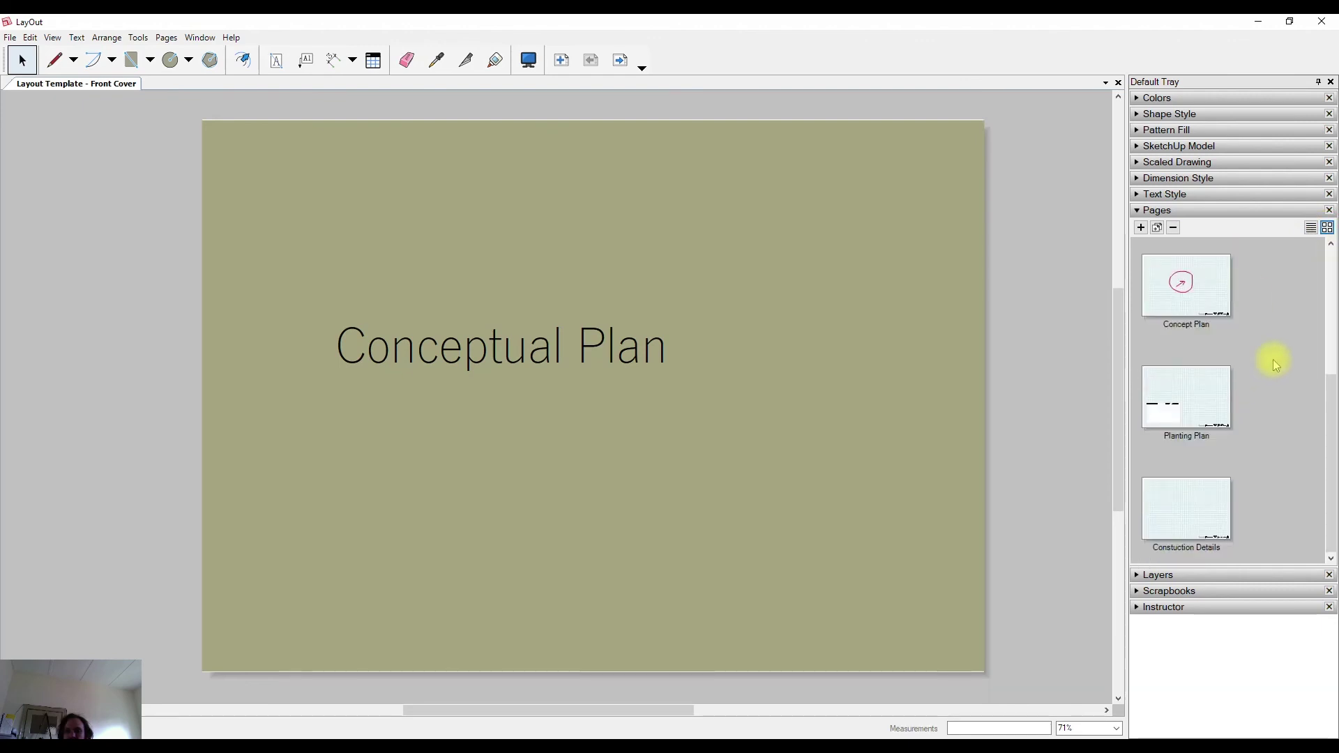
scroll(1274, 358, "up", 3)
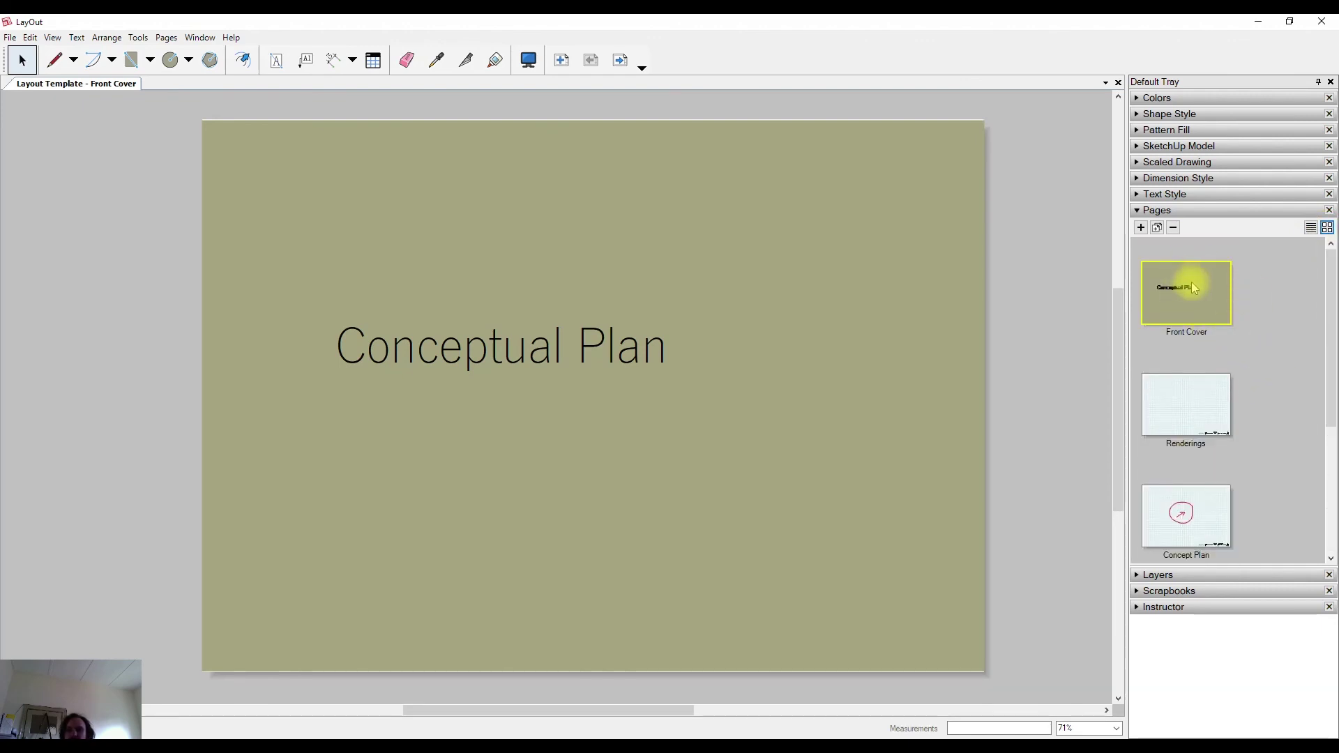